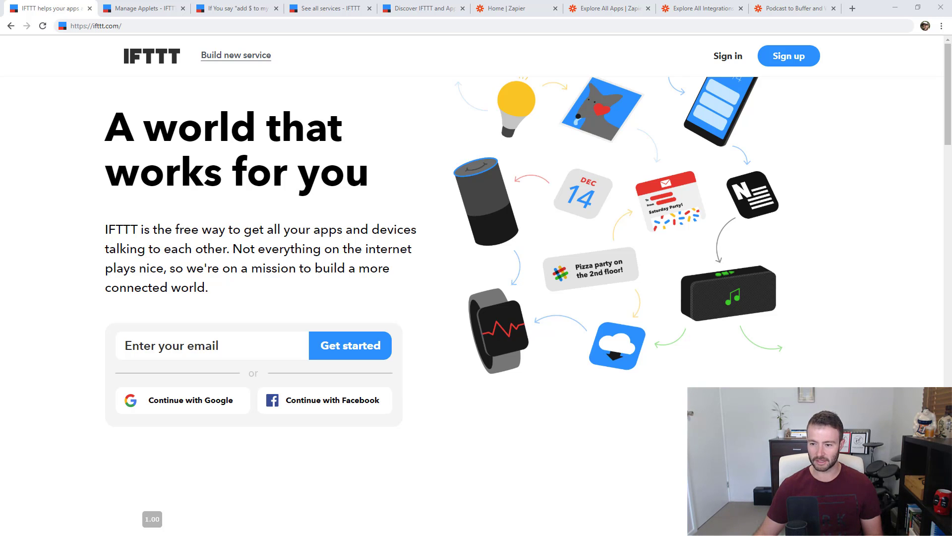
# View the Zapier homepage in the other browser window, and return to the IFTTT homepage
pyautogui.hotkey('alt', 'Tab')
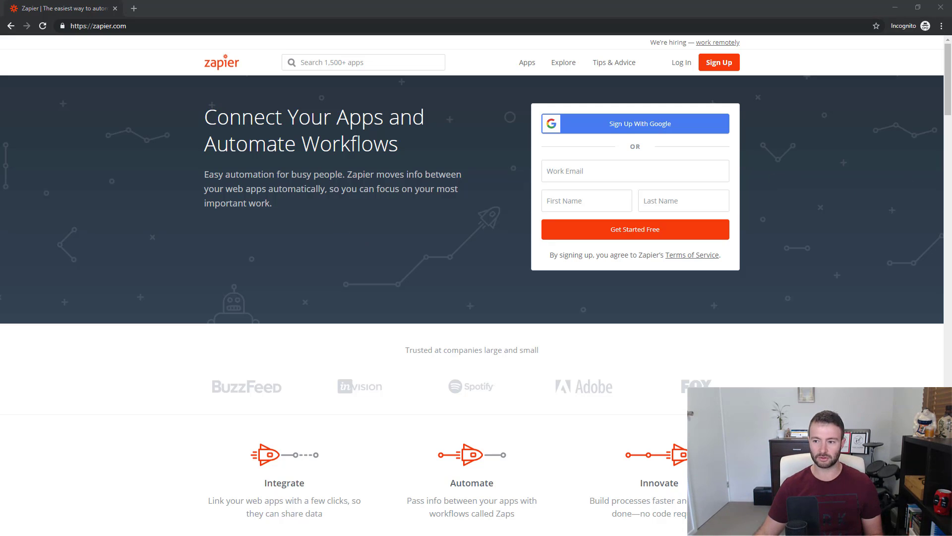
pyautogui.hotkey('alt', 'Tab')
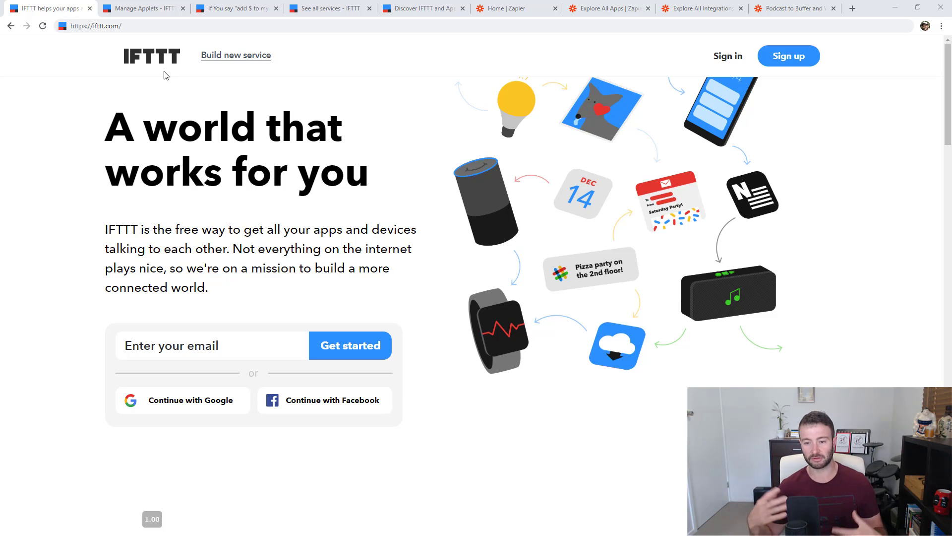
# Examine the trigger phrase and Create a card settings of the IFTTT applet that adds Google Assistant requests to Trello
pyautogui.click(129, 9)
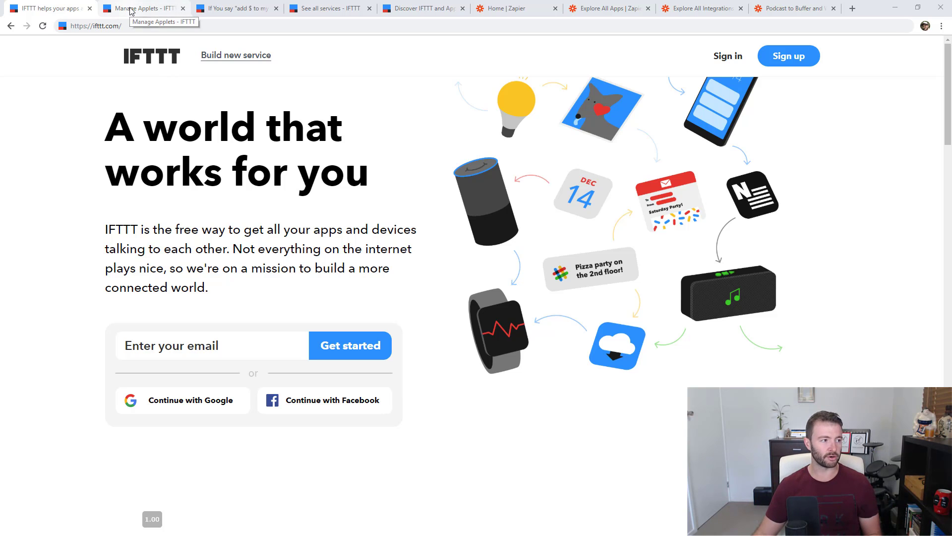
pyautogui.click(251, 10)
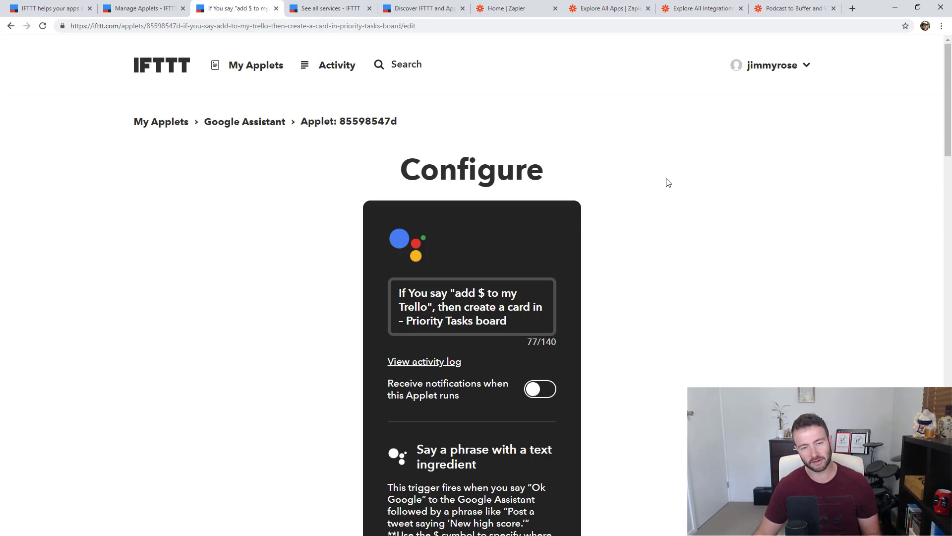
pyautogui.scroll(-1, 575, 174)
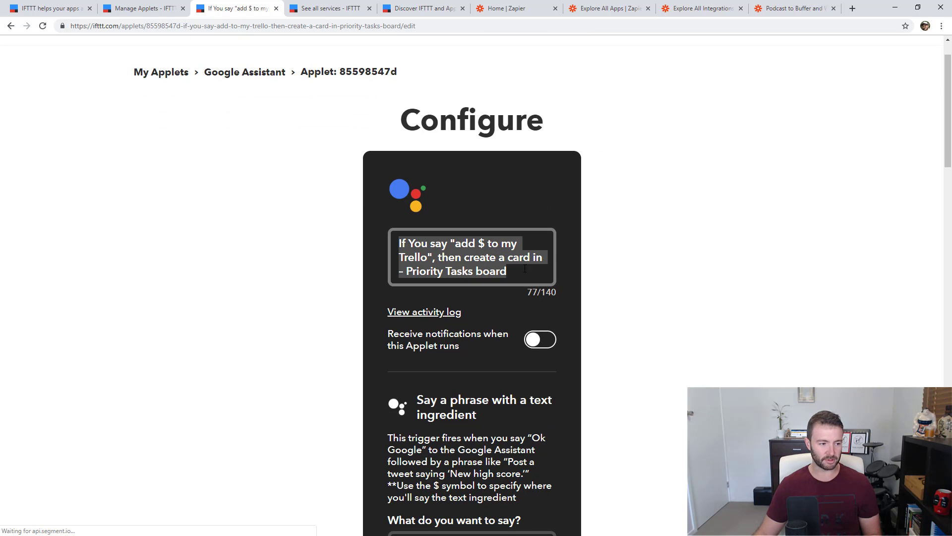
pyautogui.scroll(-5, 504, 123)
pyautogui.scroll(-10, 505, 125)
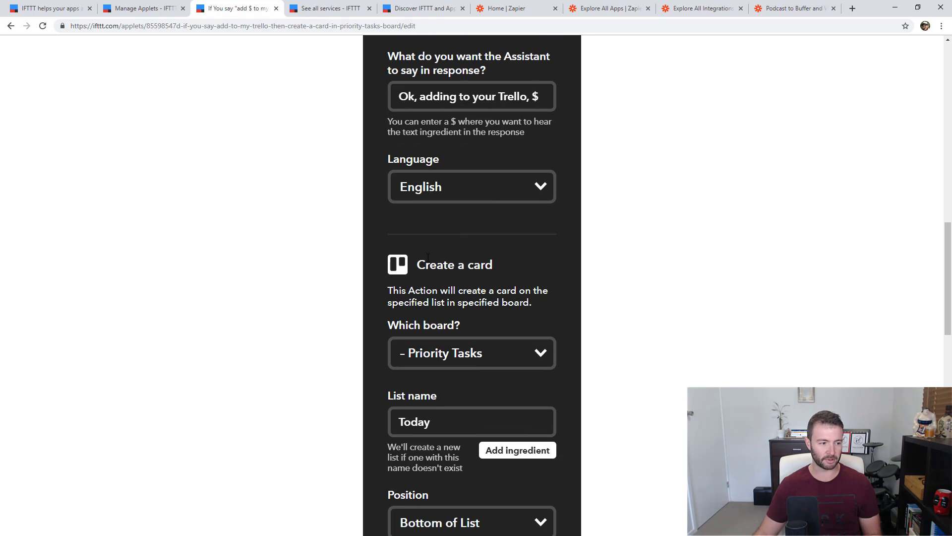
pyautogui.moveTo(427, 257); pyautogui.dragTo(558, 256)
pyautogui.click(558, 256)
pyautogui.scroll(-17, 511, 323)
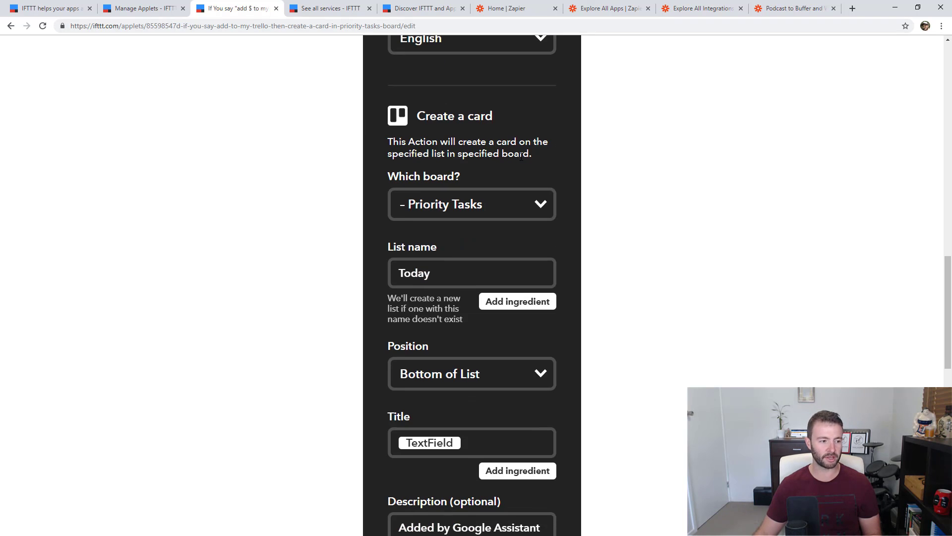
pyautogui.scroll(20, 506, 335)
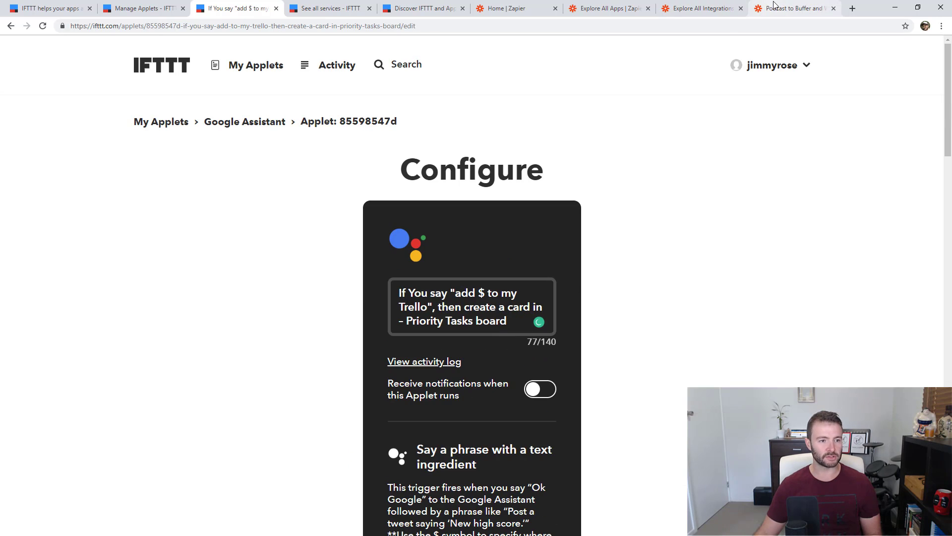
# Examine the trigger and the chain of actions in the Podcast to Buffer and Weekly Zap
pyautogui.click(793, 8)
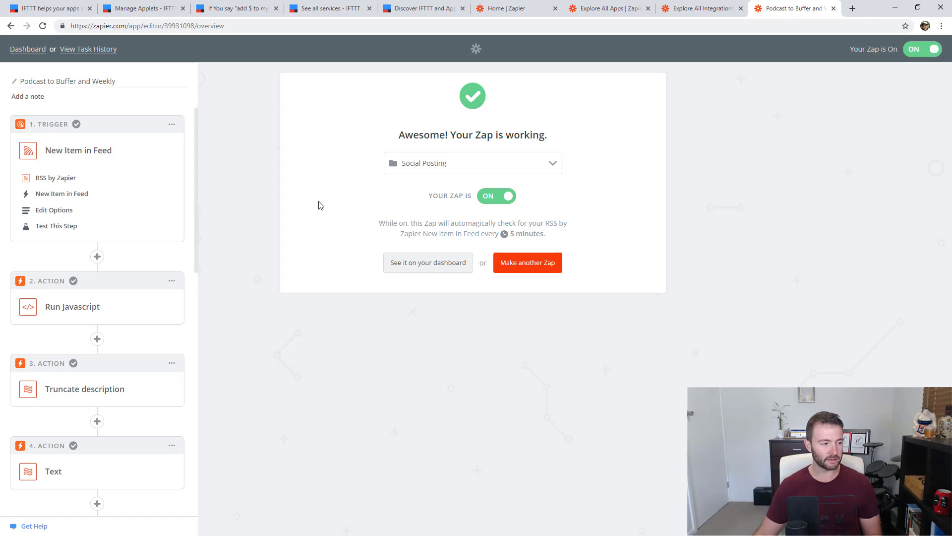
pyautogui.scroll(-1, 94, 194)
pyautogui.scroll(-11, 87, 195)
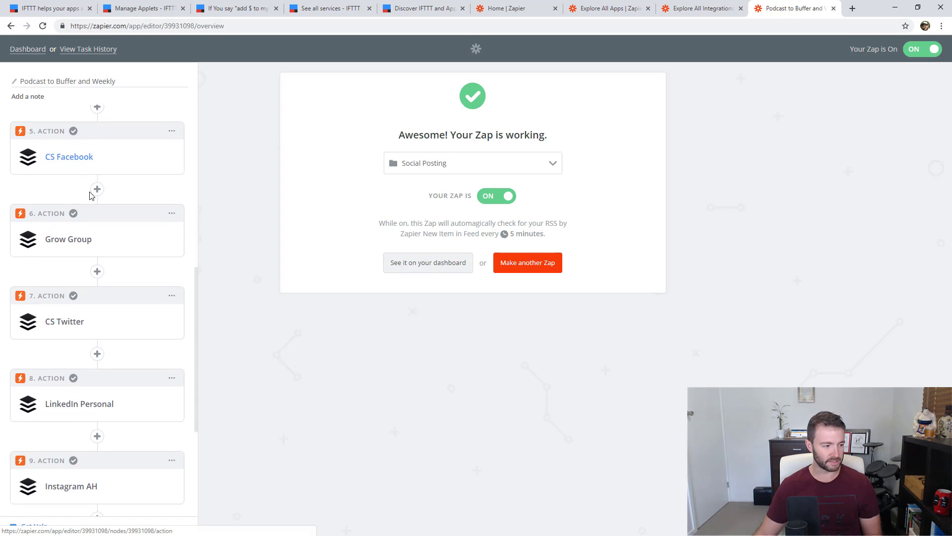
pyautogui.scroll(4, 90, 197)
pyautogui.scroll(7, 90, 197)
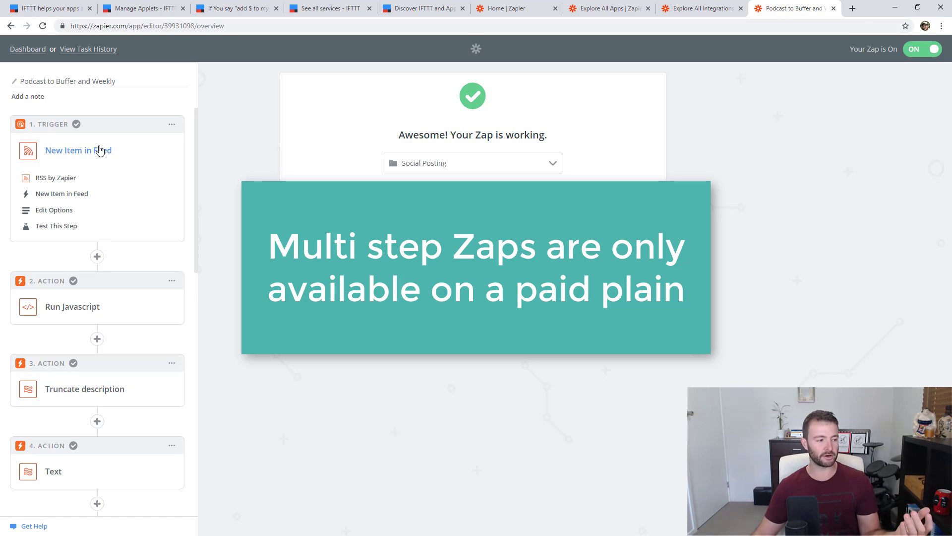
pyautogui.scroll(-2, 108, 200)
pyautogui.scroll(-2, 104, 204)
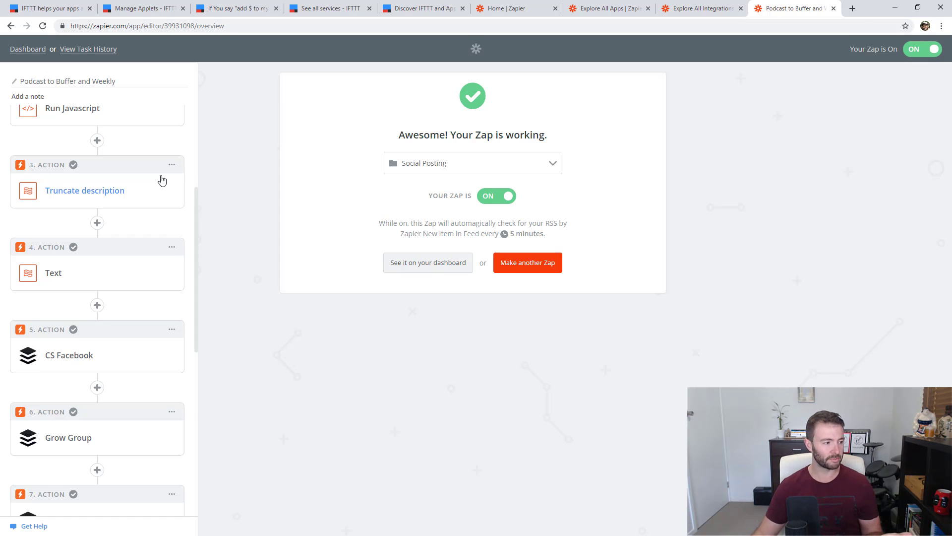
pyautogui.scroll(-4, 162, 181)
pyautogui.scroll(-4, 96, 266)
pyautogui.scroll(12, 107, 283)
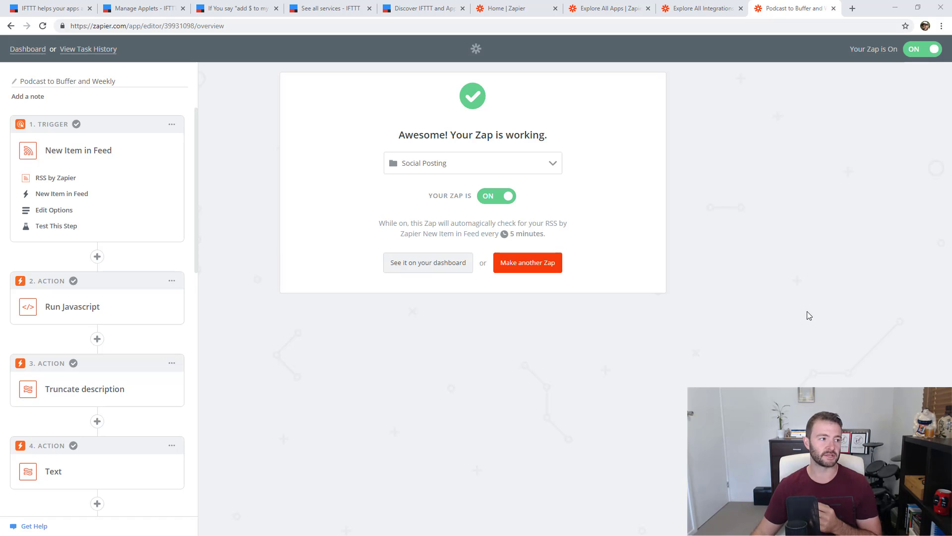
# View the list of own IFTTT applets and the Trello card fields of the "add $ to my Trello" applet
pyautogui.click(243, 5)
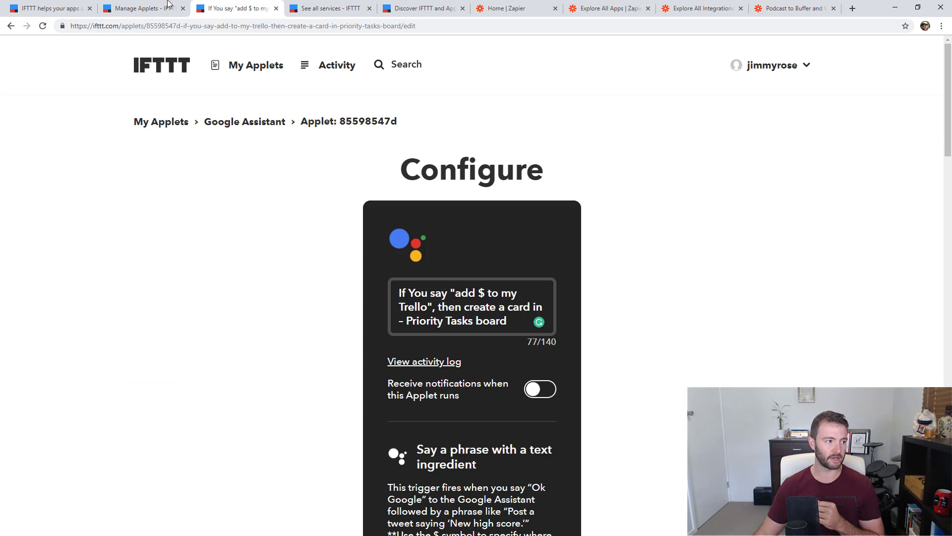
pyautogui.click(147, 5)
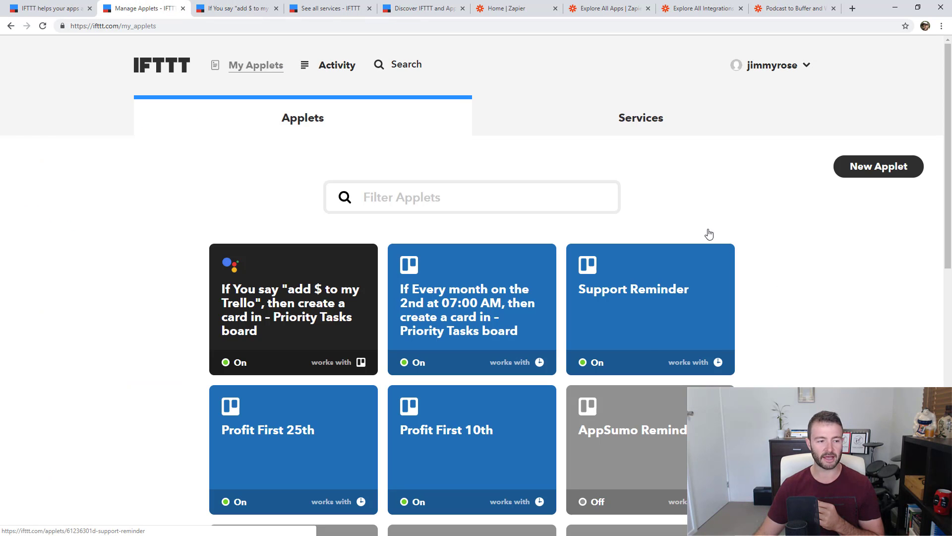
pyautogui.hotkey('ctrl', 'Tab')
pyautogui.scroll(-15, 729, 340)
pyautogui.scroll(4, 729, 338)
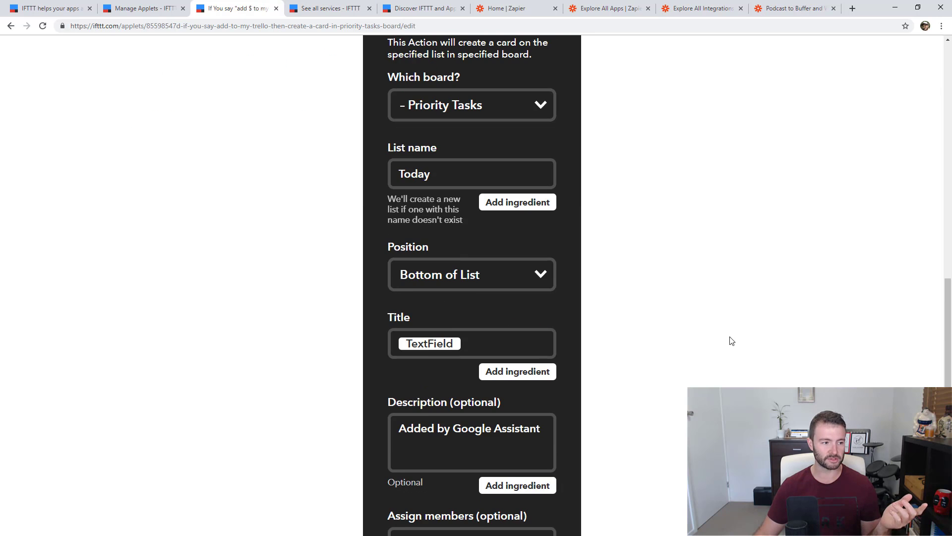
pyautogui.scroll(3, 482, 154)
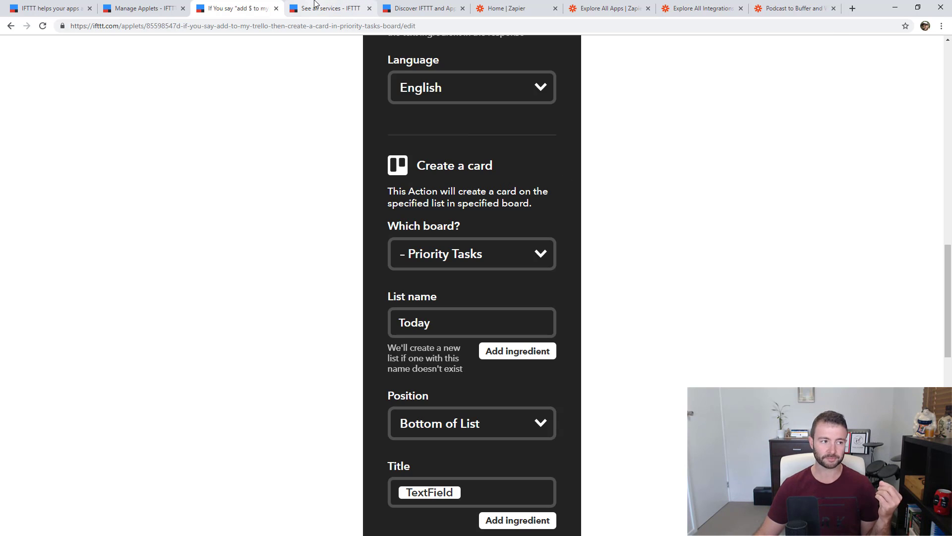
# Browse the IFTTT services directory by category, from Appliances through Blogging and Business tools to Cloud storage
pyautogui.click(335, 12)
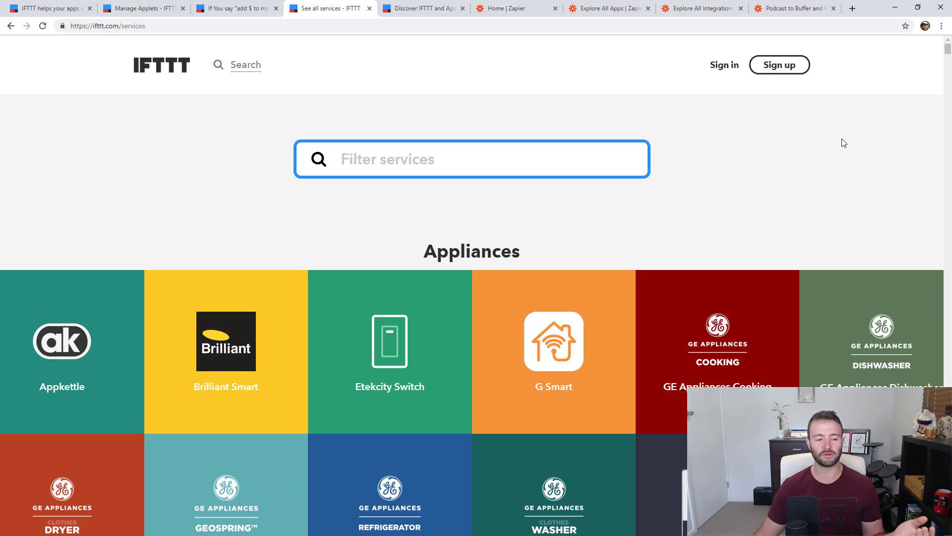
pyautogui.scroll(-2, 841, 144)
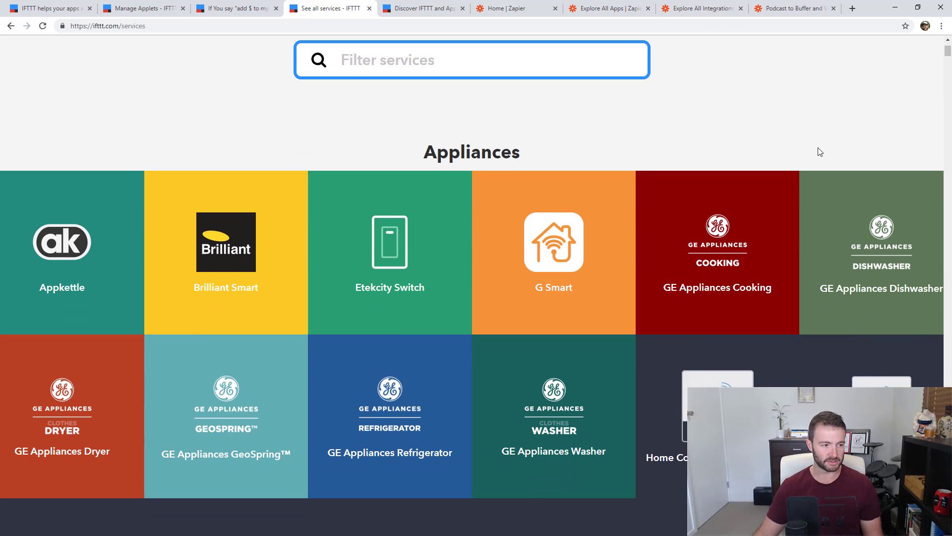
pyautogui.scroll(-3, 643, 244)
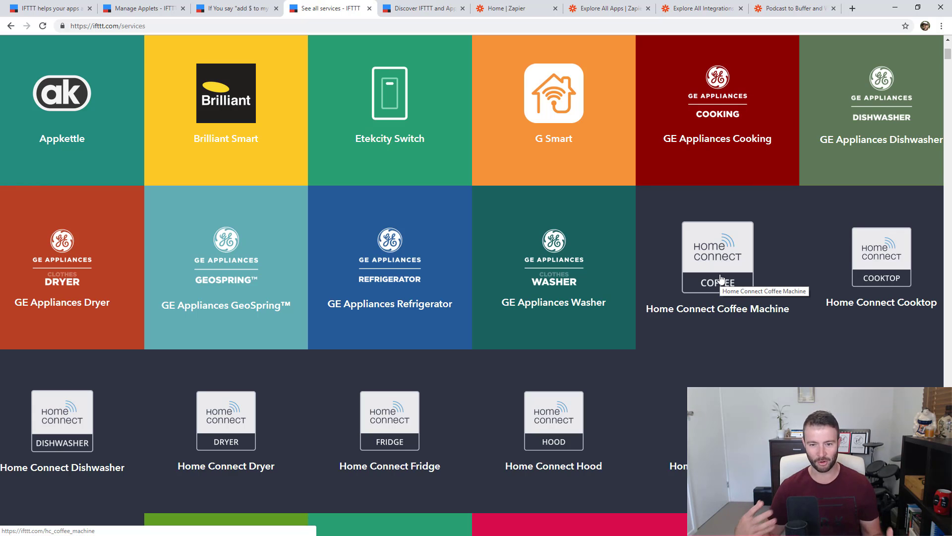
pyautogui.scroll(-9, 720, 279)
pyautogui.scroll(-19, 720, 279)
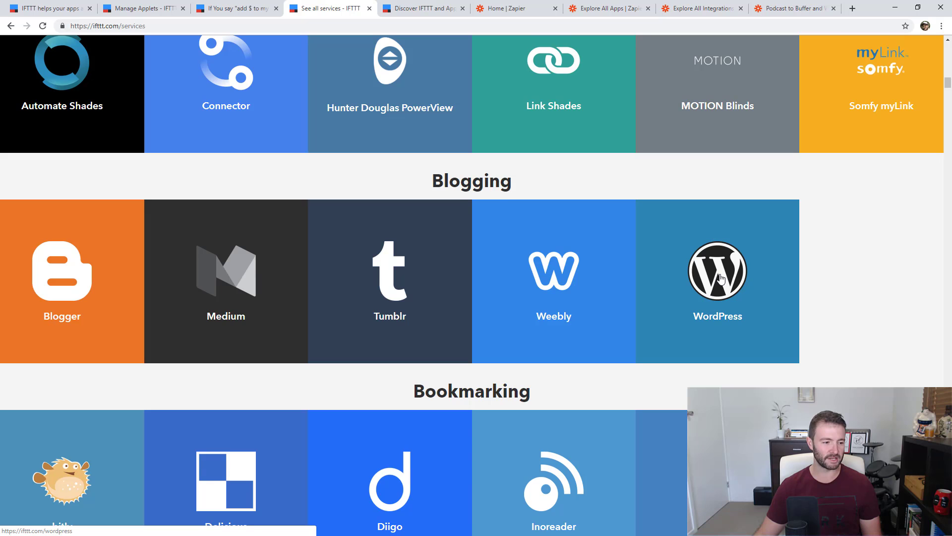
pyautogui.scroll(-9, 720, 279)
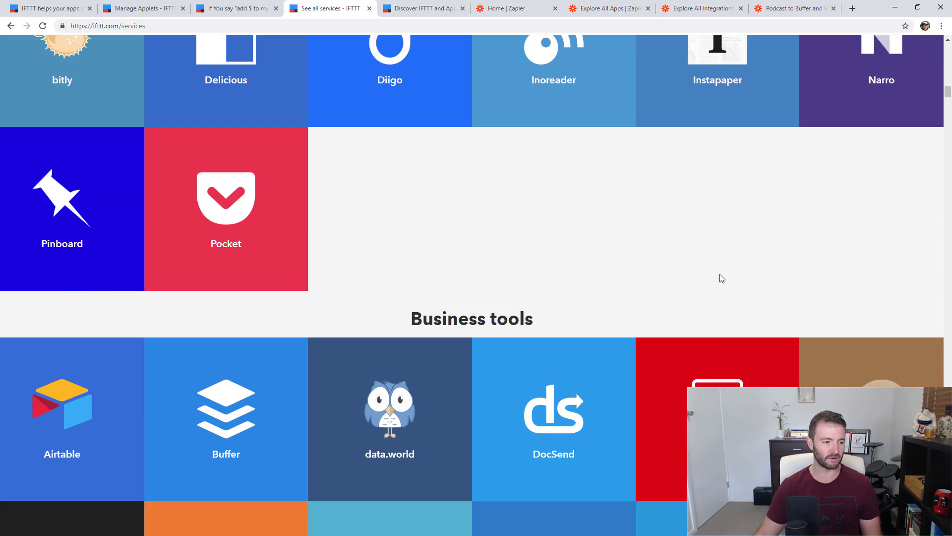
pyautogui.scroll(7, 722, 279)
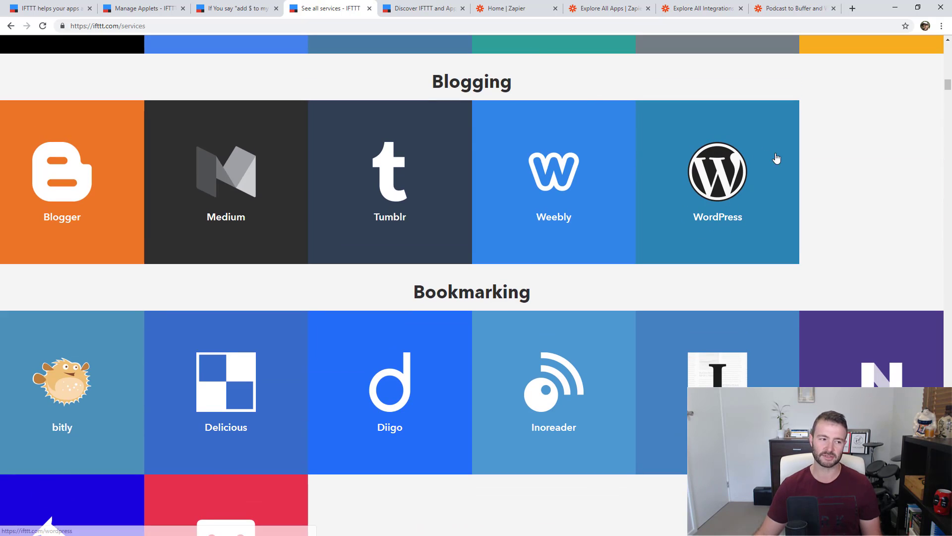
pyautogui.scroll(-11, 756, 206)
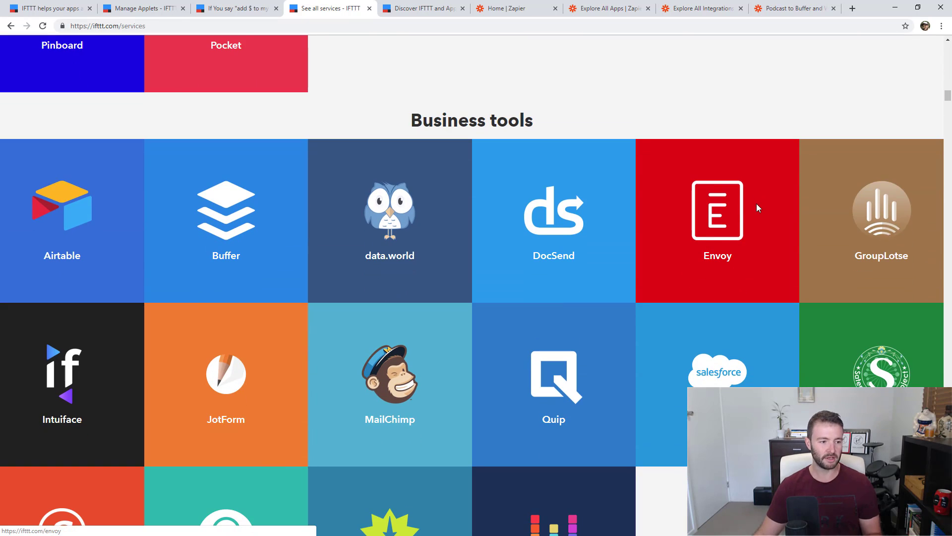
pyautogui.scroll(-10, 505, 230)
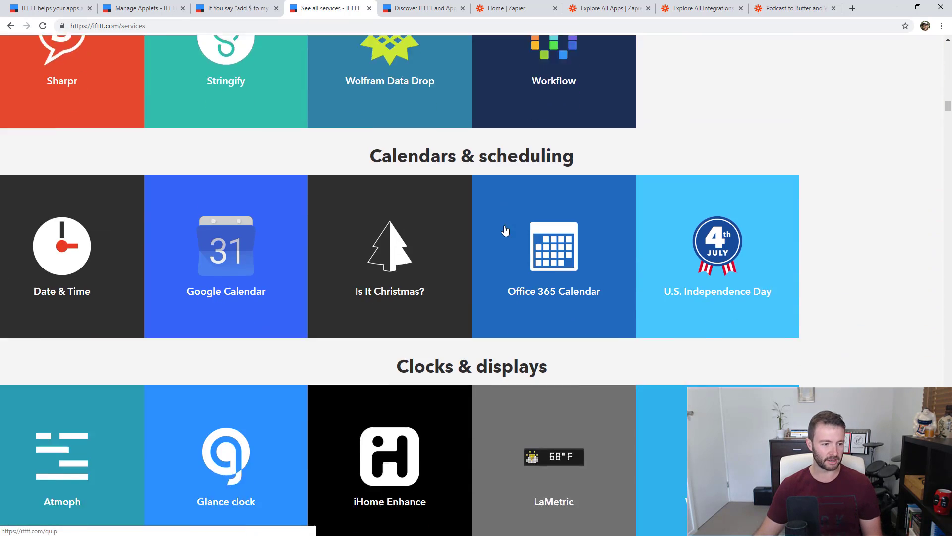
pyautogui.scroll(-10, 789, 173)
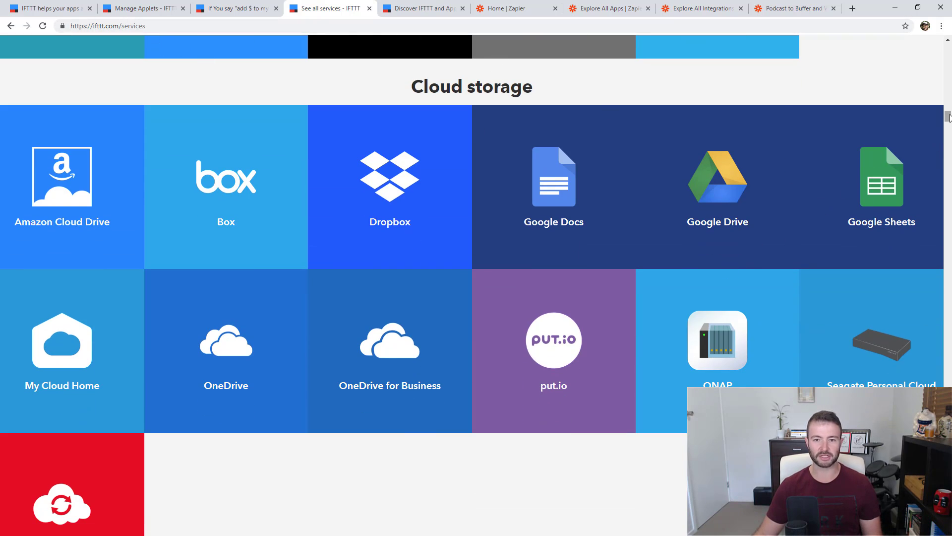
pyautogui.moveTo(950, 117); pyautogui.dragTo(949, 47)
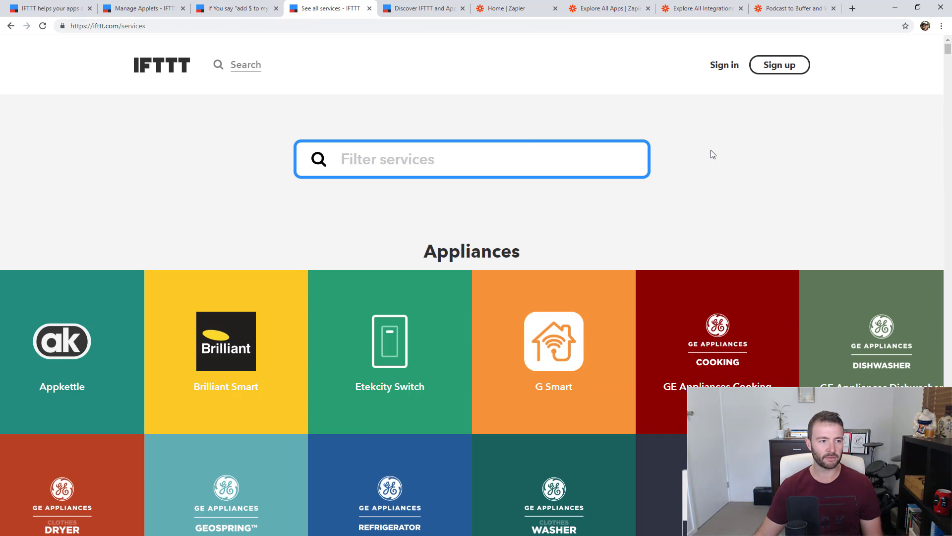
# Browse the most popular apps and the category filters in Zapier's app directory
pyautogui.click(615, 7)
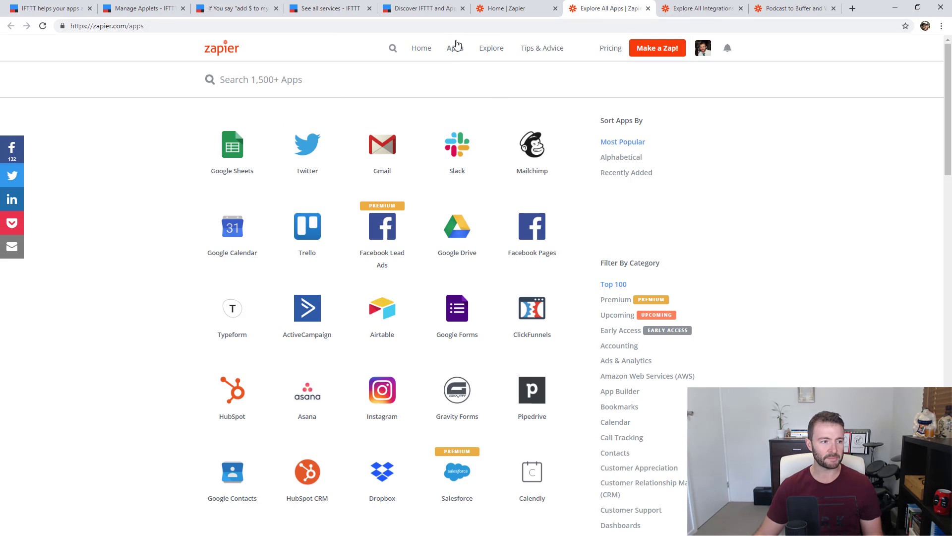
pyautogui.scroll(-3, 749, 189)
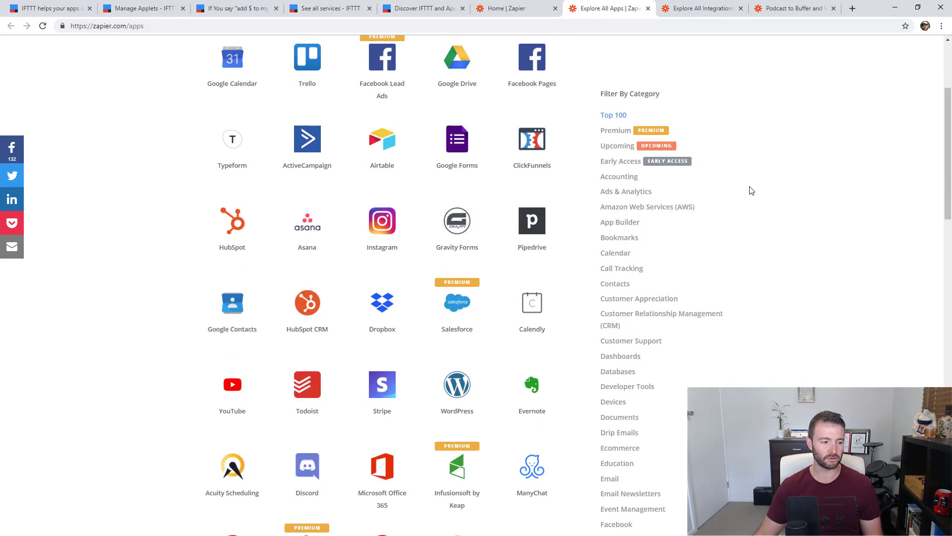
pyautogui.scroll(4, 748, 189)
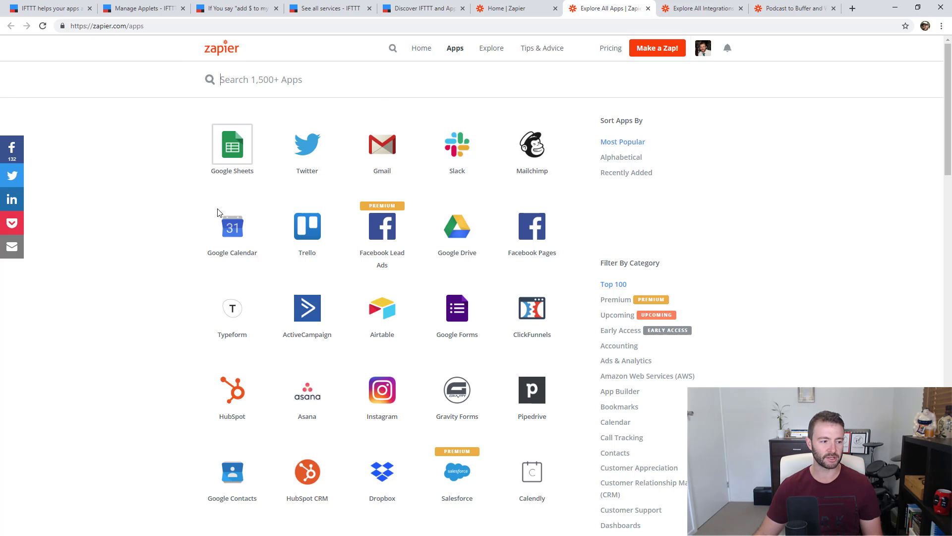
pyautogui.scroll(-6, 231, 218)
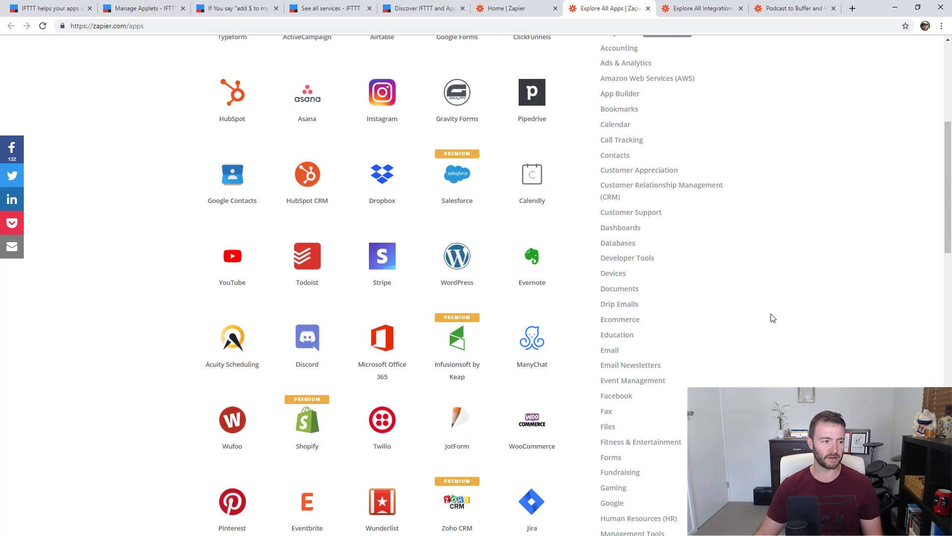
pyautogui.scroll(6, 769, 316)
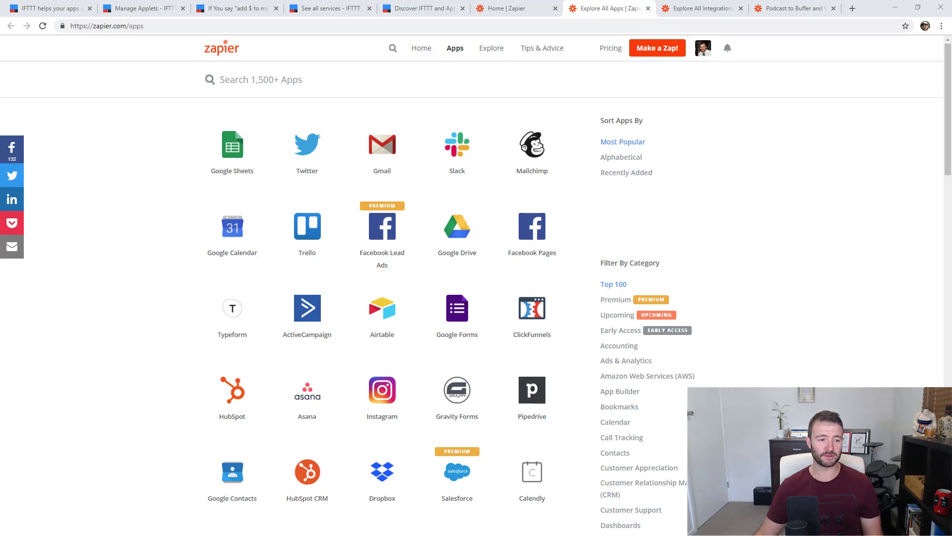
pyautogui.click(741, 185)
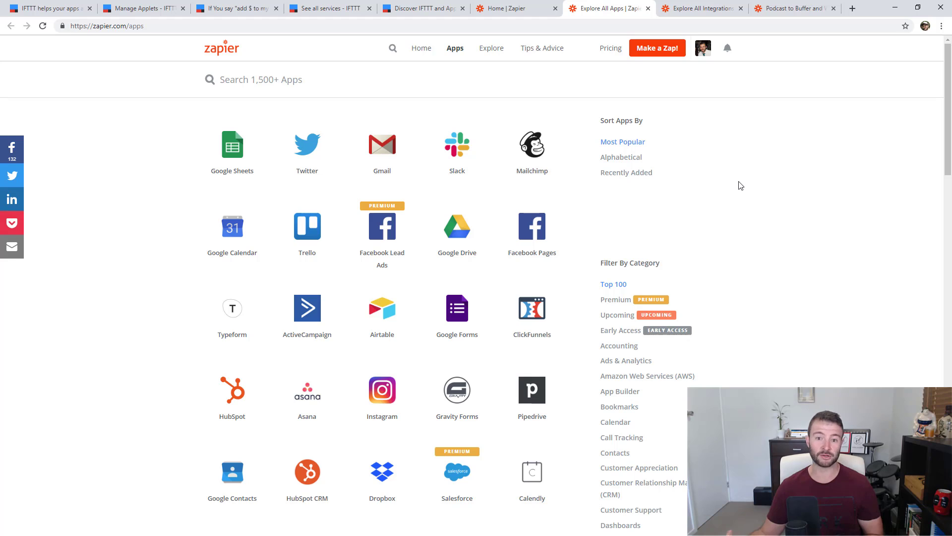
# Open the IFTTT Discover page to look at its popular applets
pyautogui.click(168, 8)
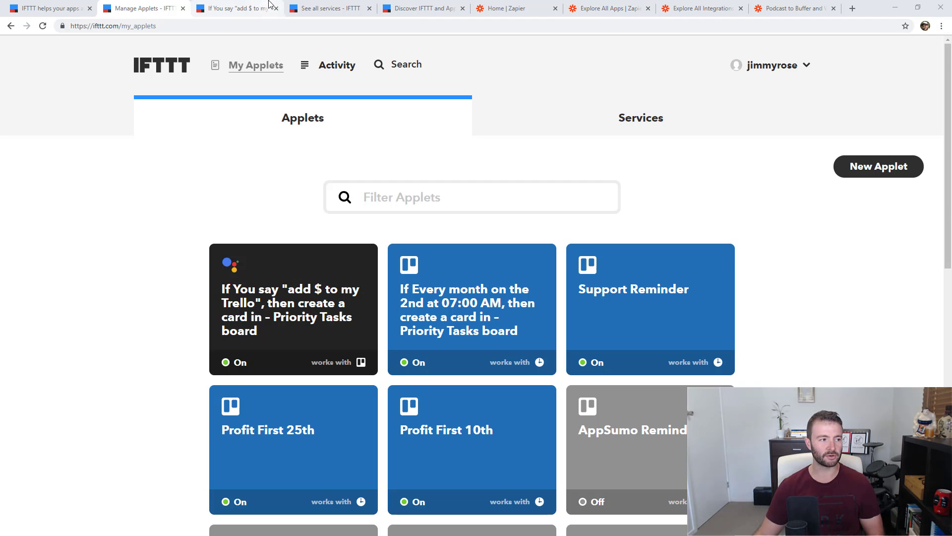
pyautogui.click(338, 8)
pyautogui.click(419, 8)
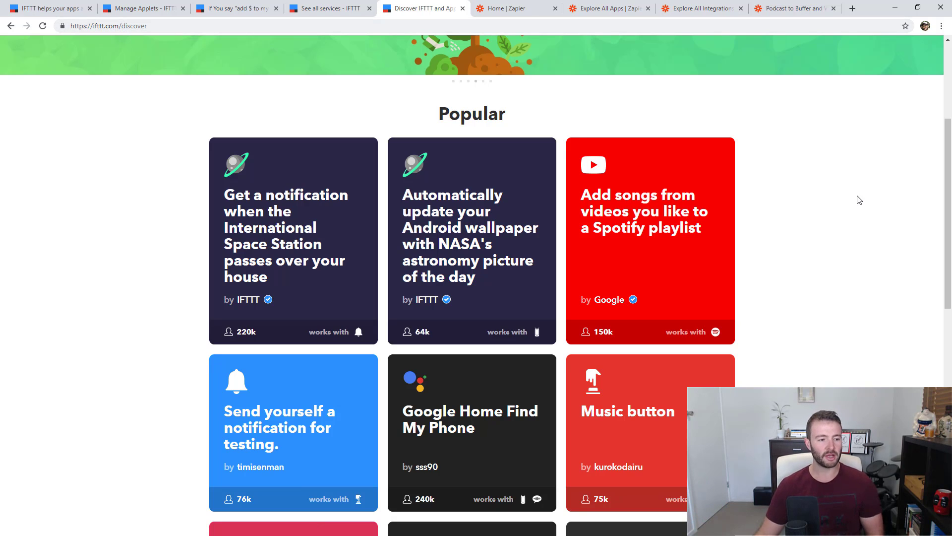
# Browse the popular applets on the IFTTT Discover page down to the end of the list
pyautogui.scroll(-2, 654, 296)
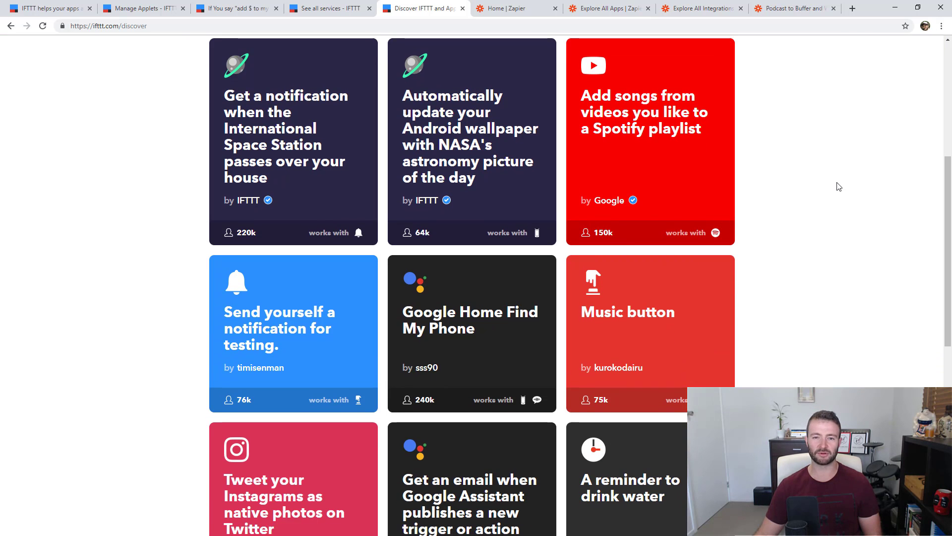
pyautogui.scroll(-9, 809, 170)
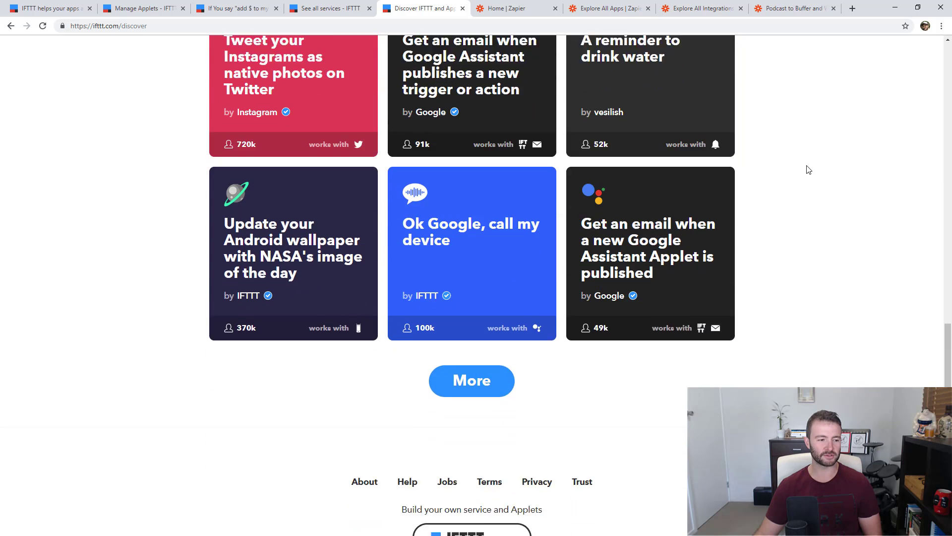
pyautogui.scroll(15, 809, 170)
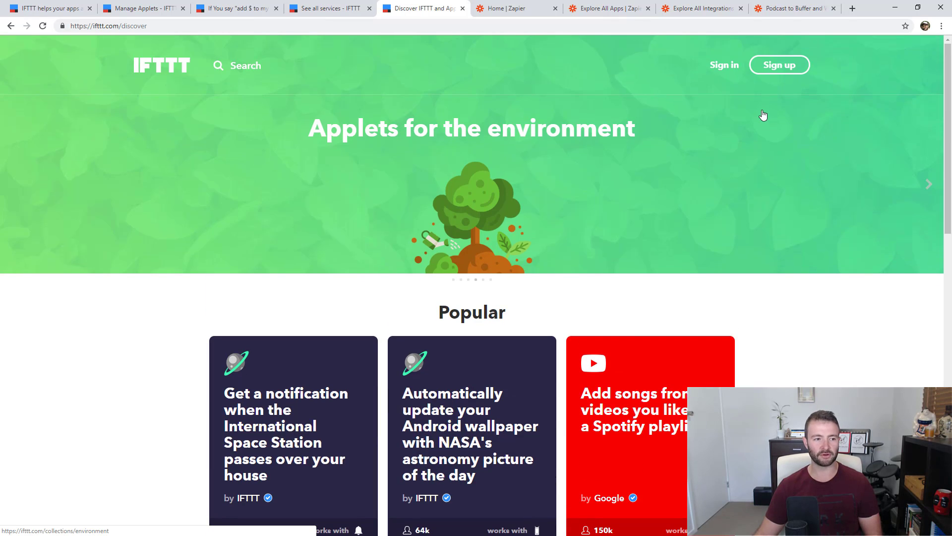
# Compare Zapier's Explore page and app directory with the IFTTT services and Discover pages
pyautogui.click(710, 3)
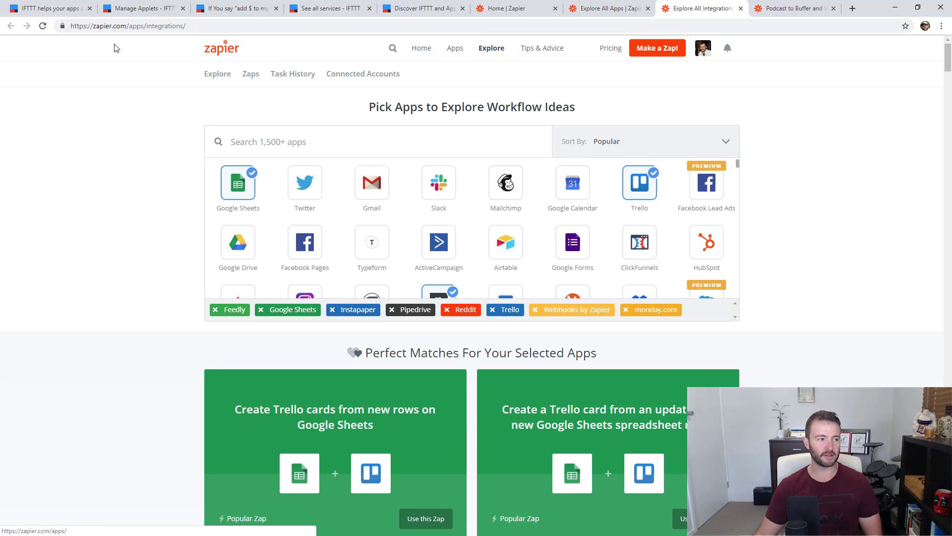
pyautogui.click(323, 9)
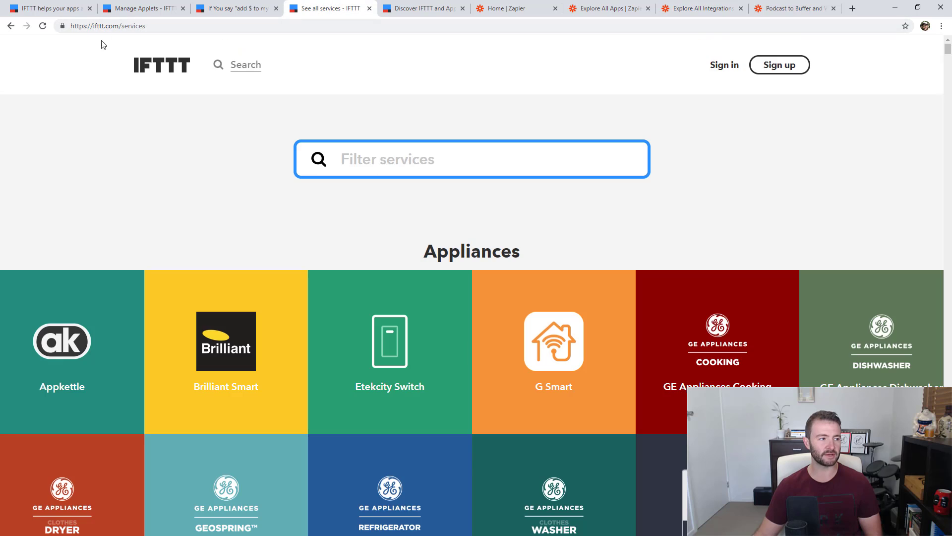
pyautogui.click(614, 14)
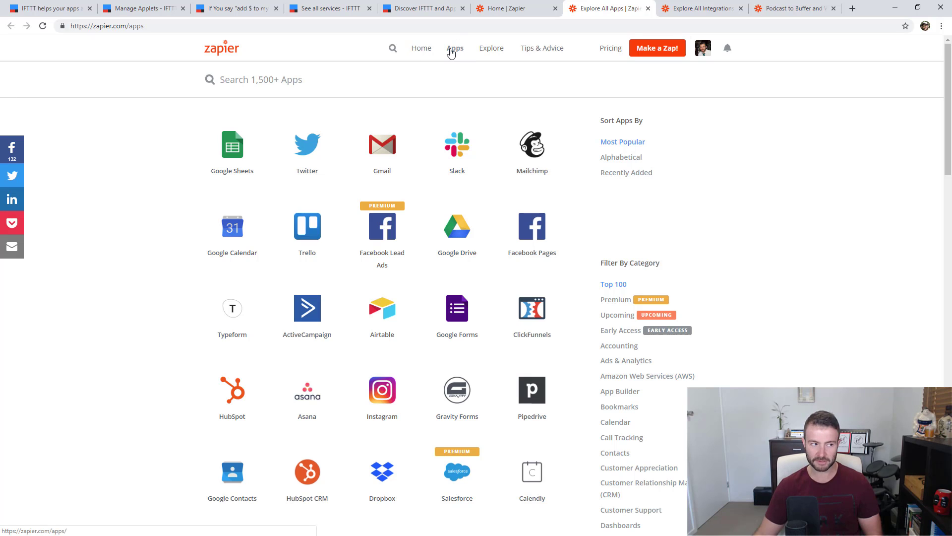
pyautogui.click(421, 12)
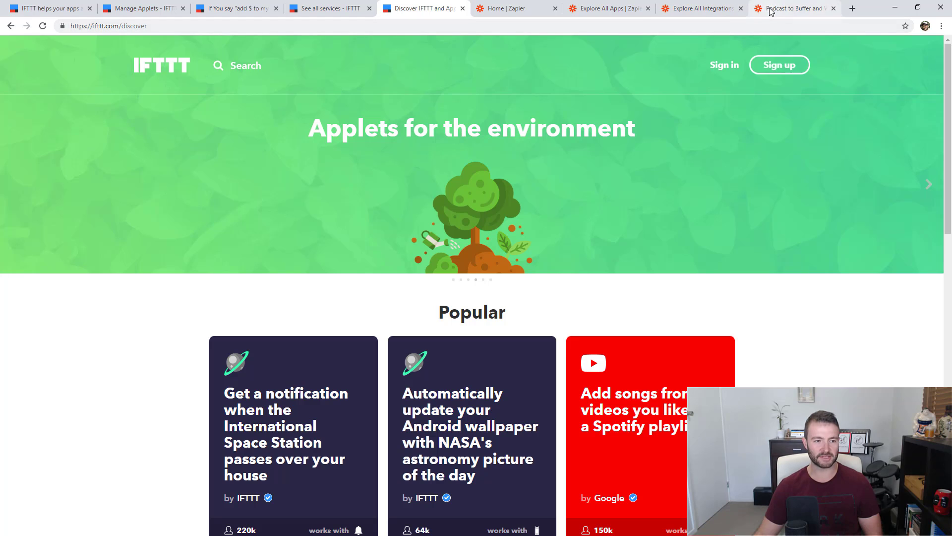
# Look through the suggested Zaps for the selected apps on Zapier's Explore page
pyautogui.click(727, 10)
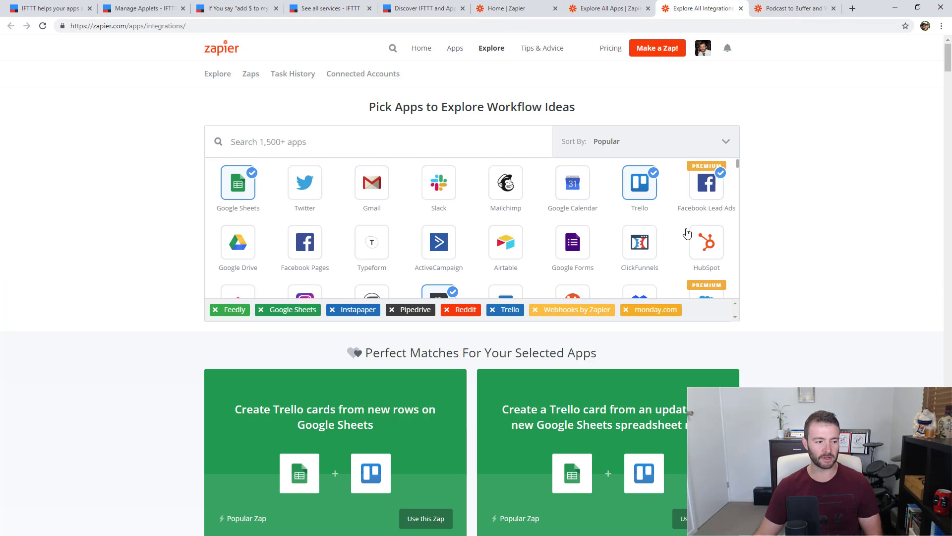
pyautogui.scroll(-4, 419, 201)
pyautogui.scroll(-7, 374, 311)
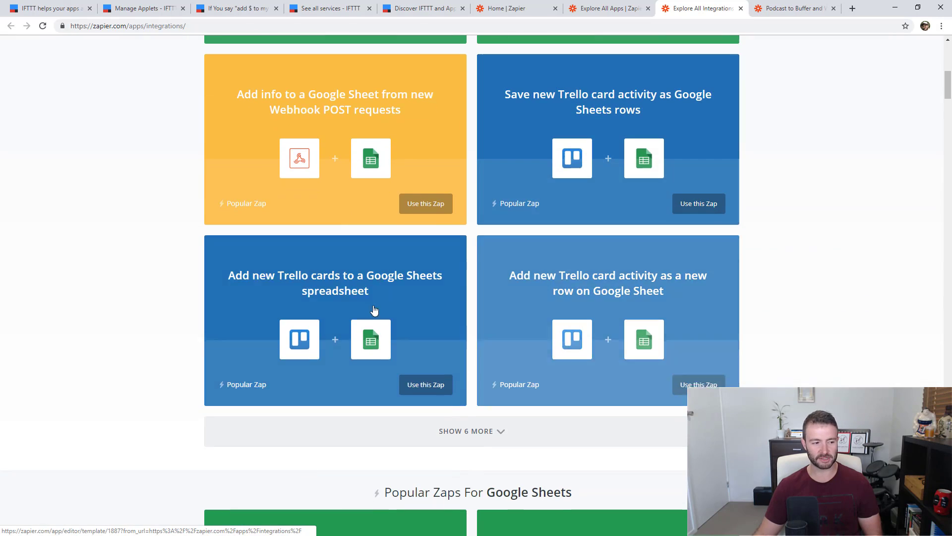
pyautogui.scroll(1, 623, 382)
pyautogui.scroll(9, 620, 384)
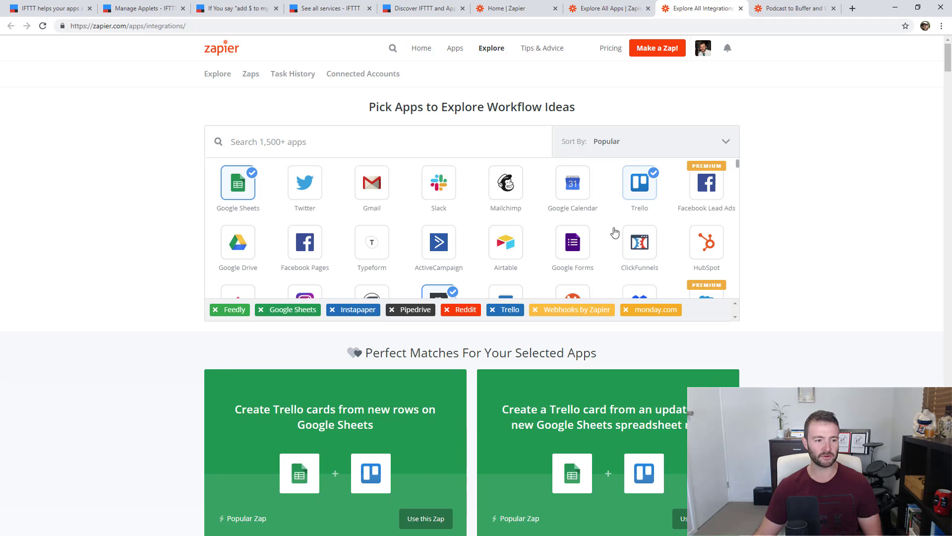
# Add Gmail to the apps selected for workflow ideas and remove Trello from them
pyautogui.click(290, 251)
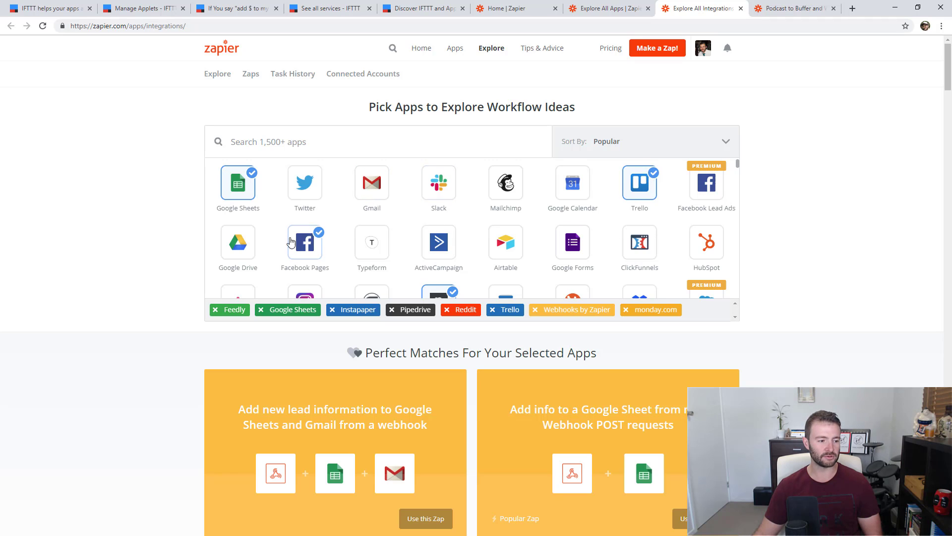
pyautogui.click(379, 193)
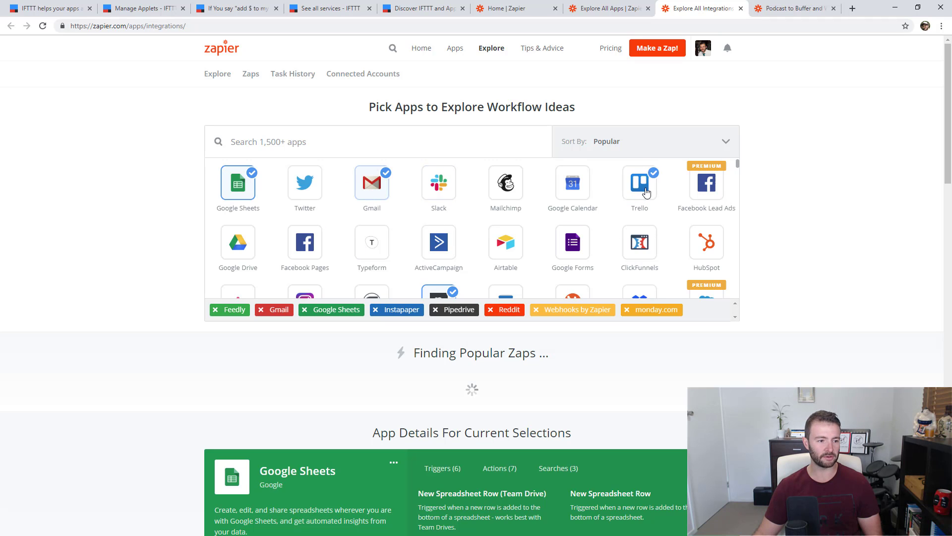
pyautogui.click(377, 191)
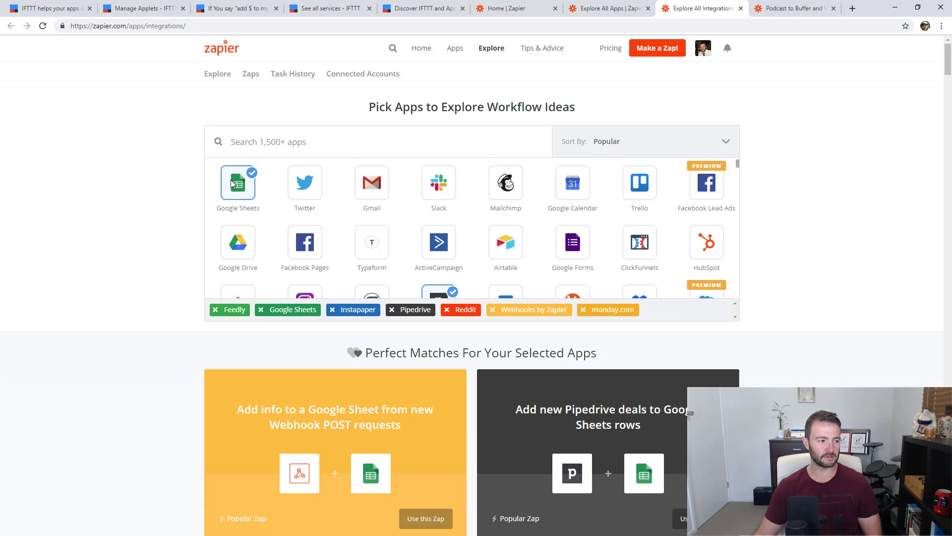
pyautogui.click(372, 188)
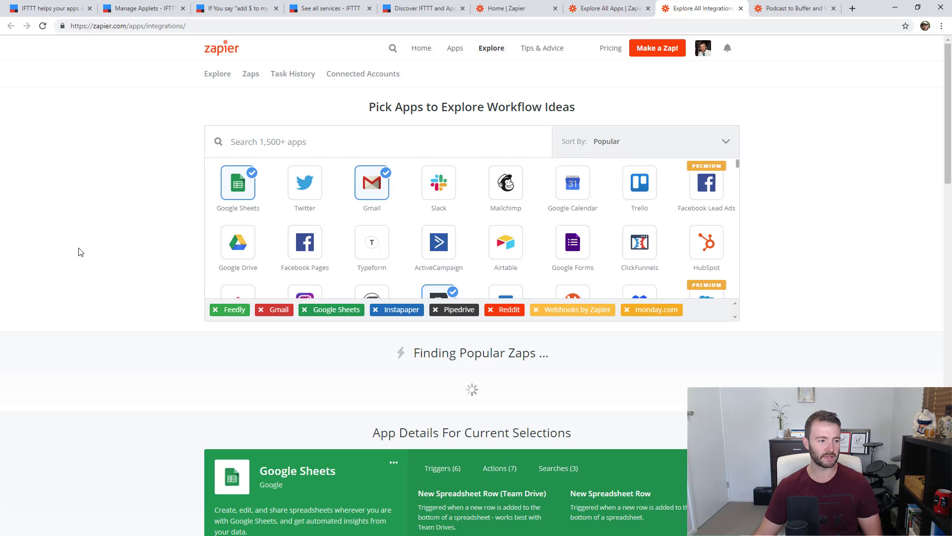
# Remove Pipedrive from the selected apps and look through the matching Zaps for Google Sheets and Gmail
pyautogui.scroll(-1, 397, 238)
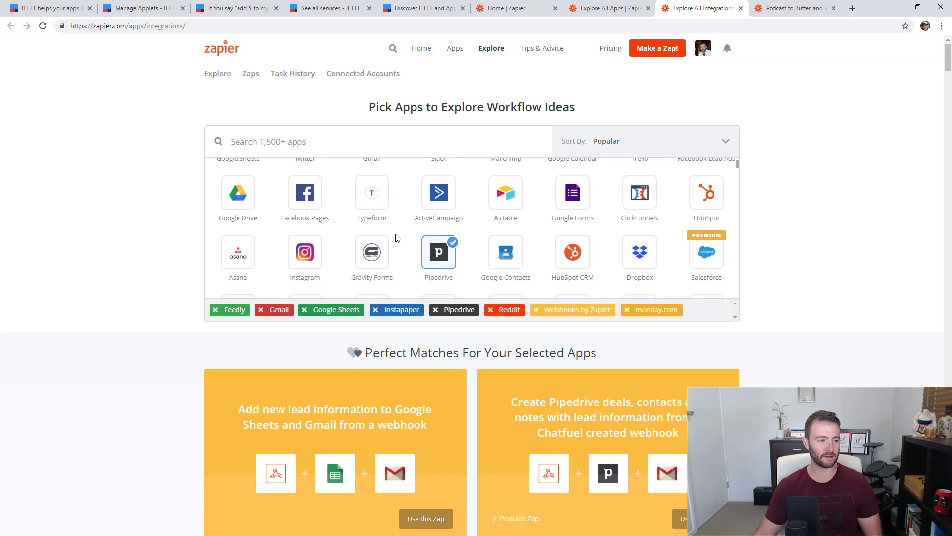
pyautogui.click(431, 260)
pyautogui.scroll(1, 500, 228)
pyautogui.click(500, 228)
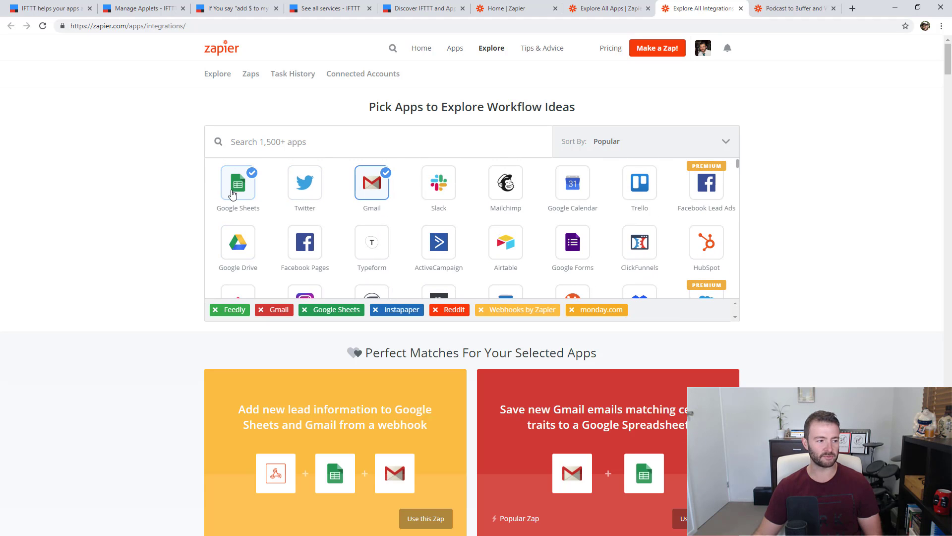
pyautogui.scroll(-14, 764, 331)
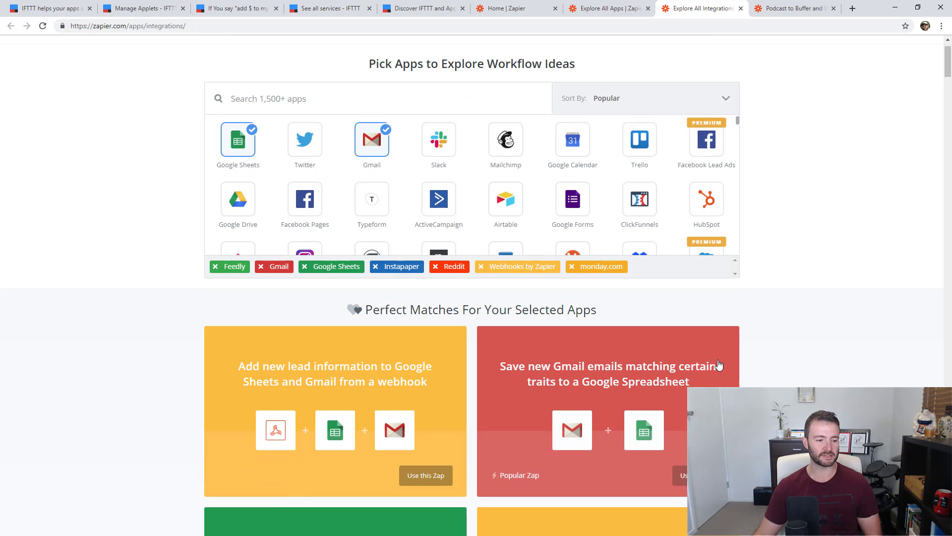
pyautogui.scroll(15, 805, 297)
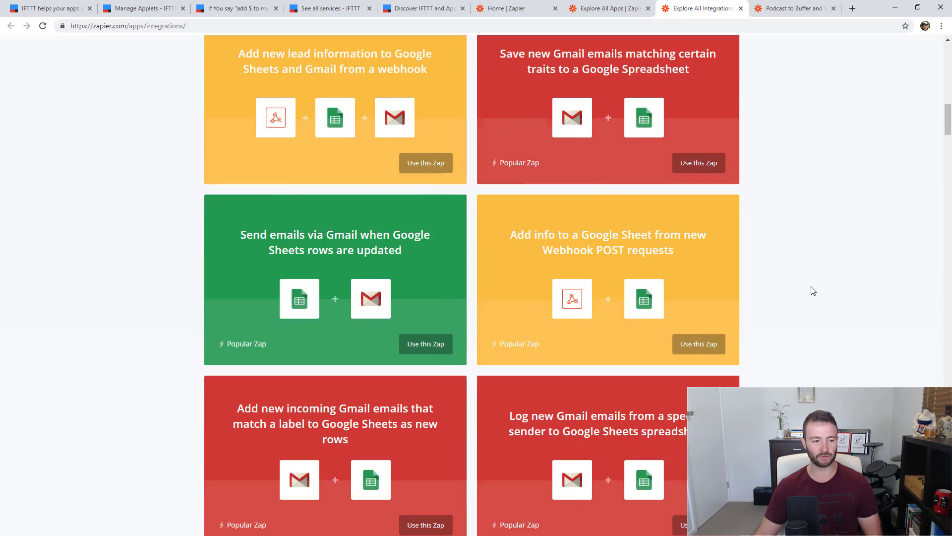